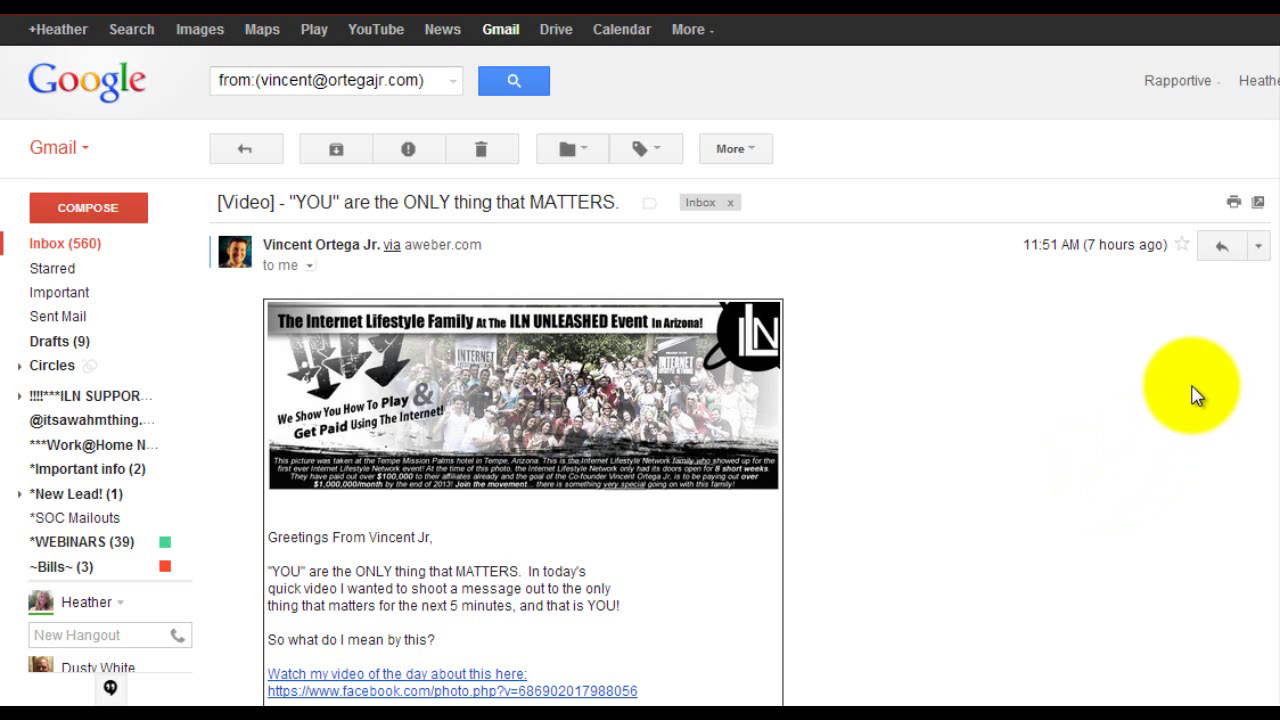
pyautogui.click(1260, 250)
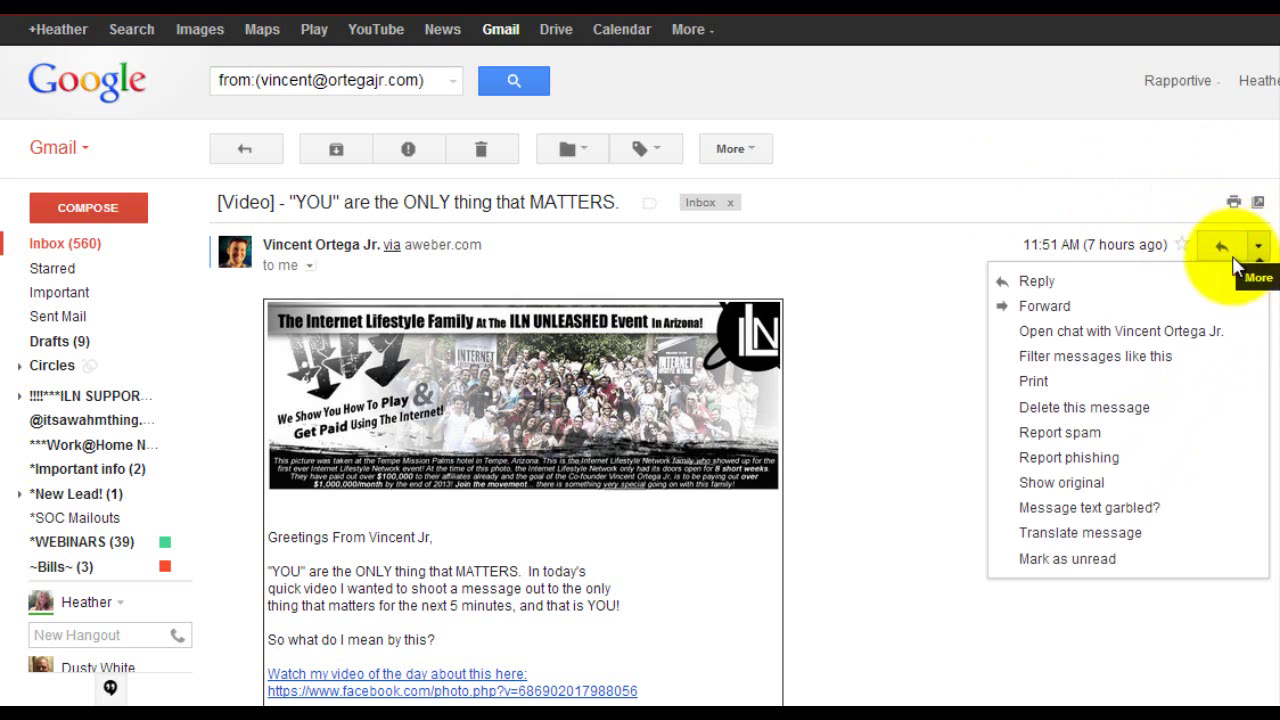
pyautogui.click(1145, 360)
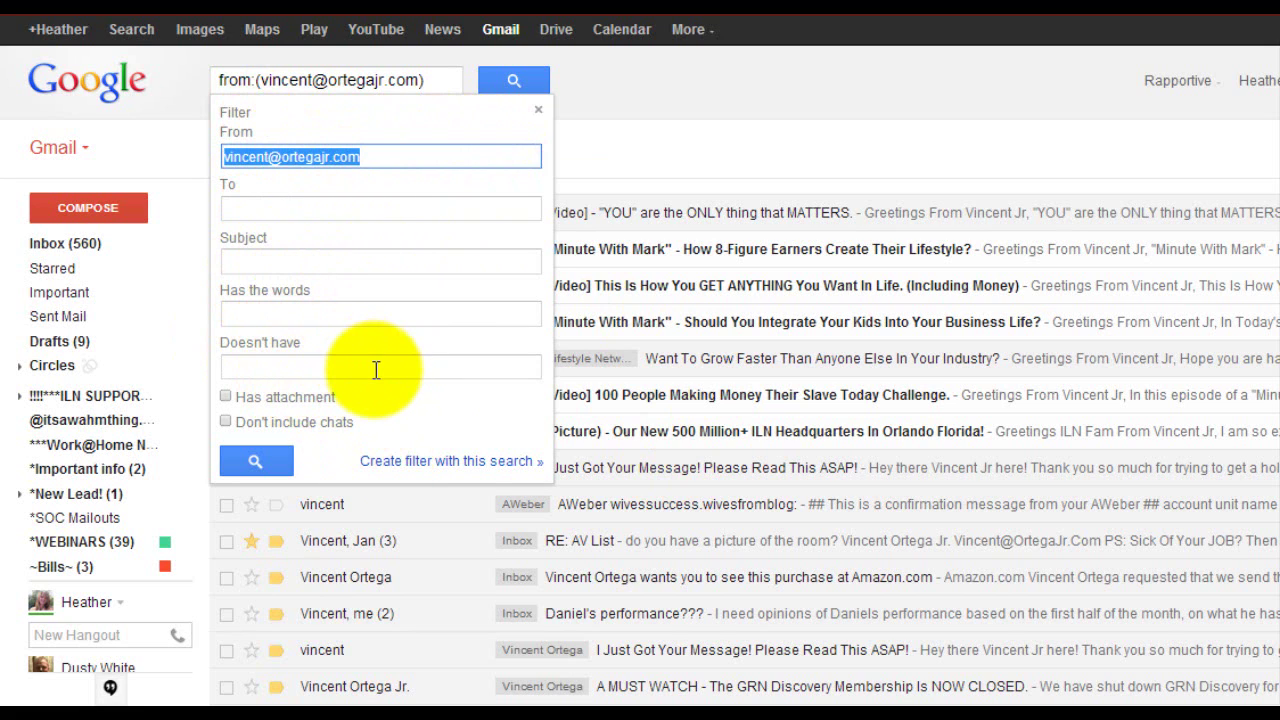
pyautogui.click(392, 468)
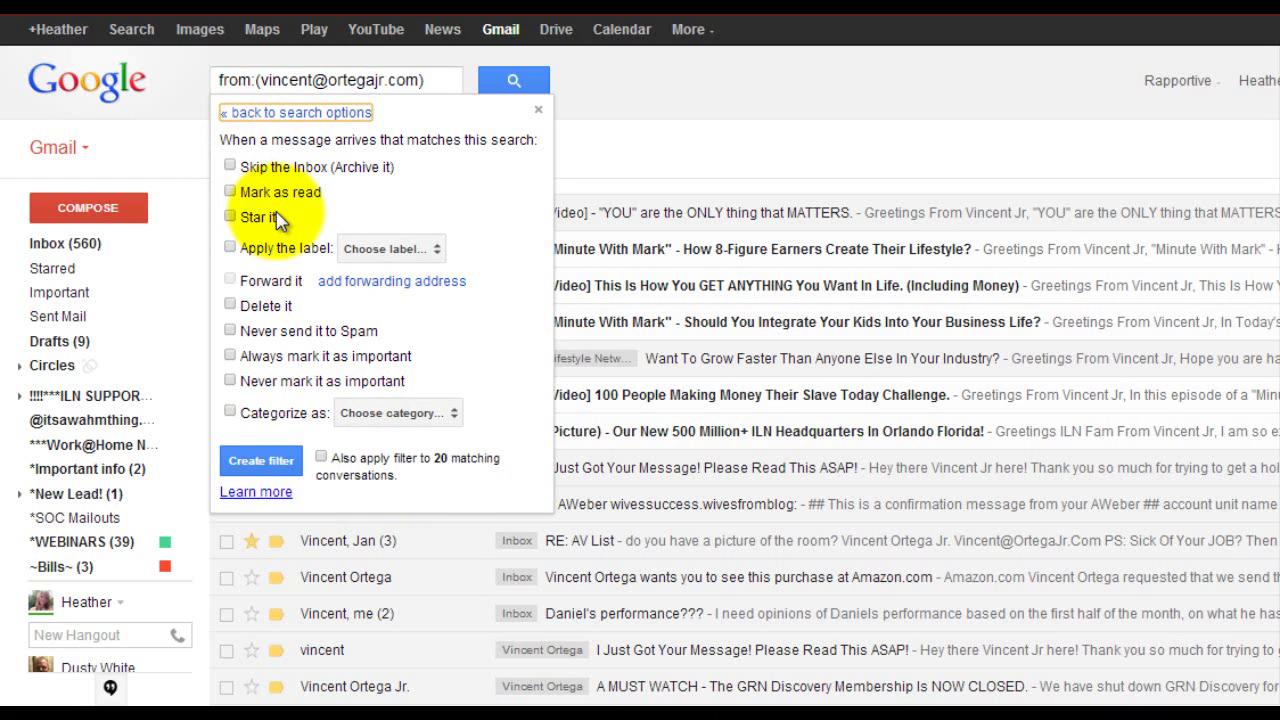
pyautogui.click(231, 249)
pyautogui.click(403, 253)
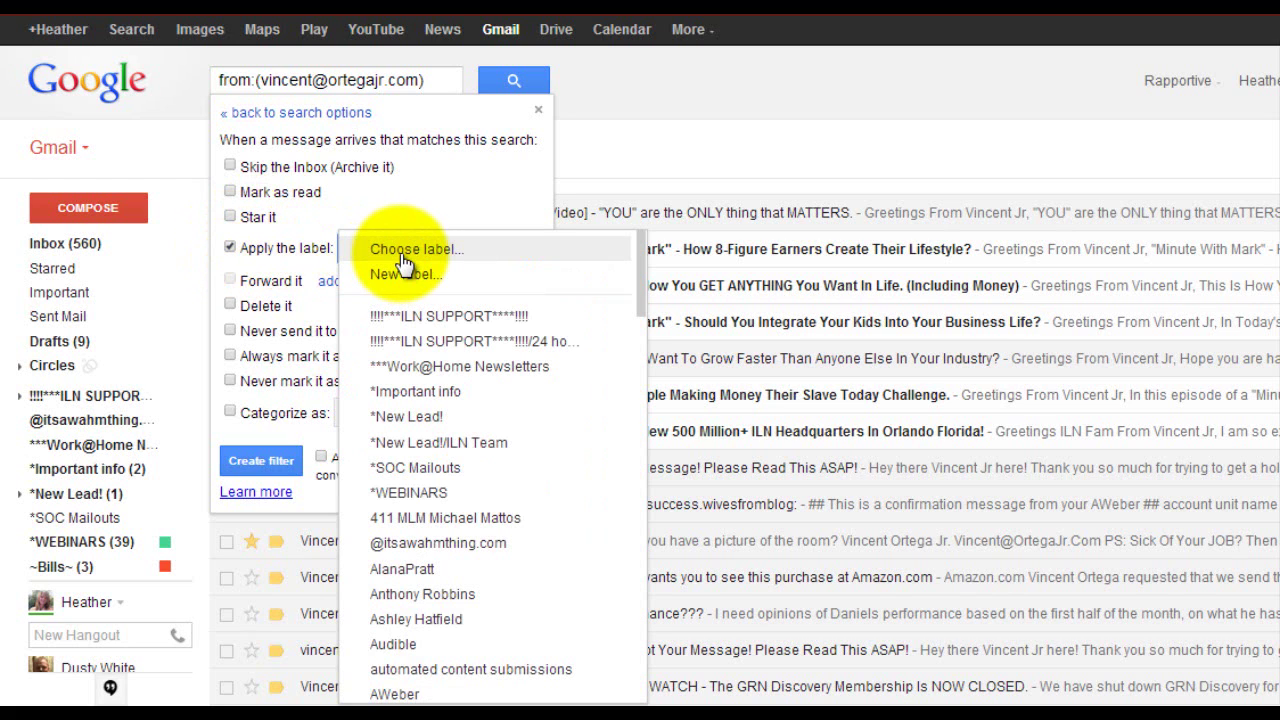
pyautogui.scroll(-3, 630, 328)
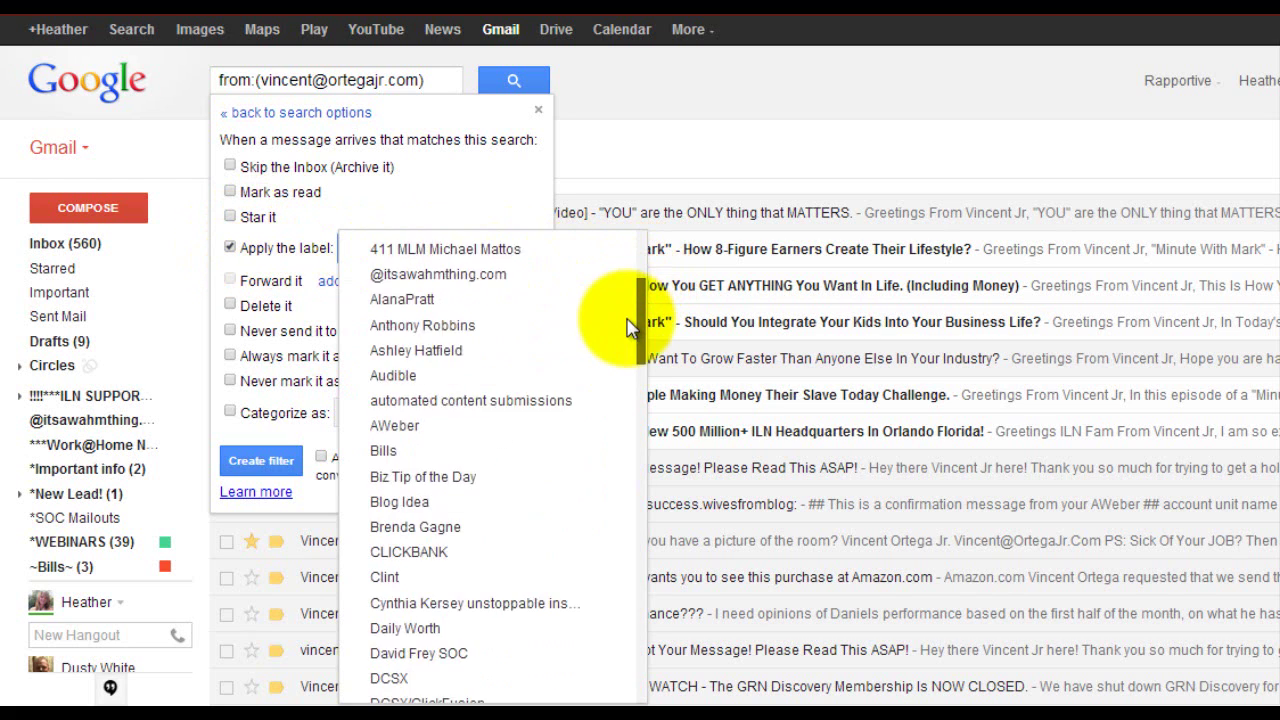
pyautogui.moveTo(630, 328); pyautogui.dragTo(635, 677)
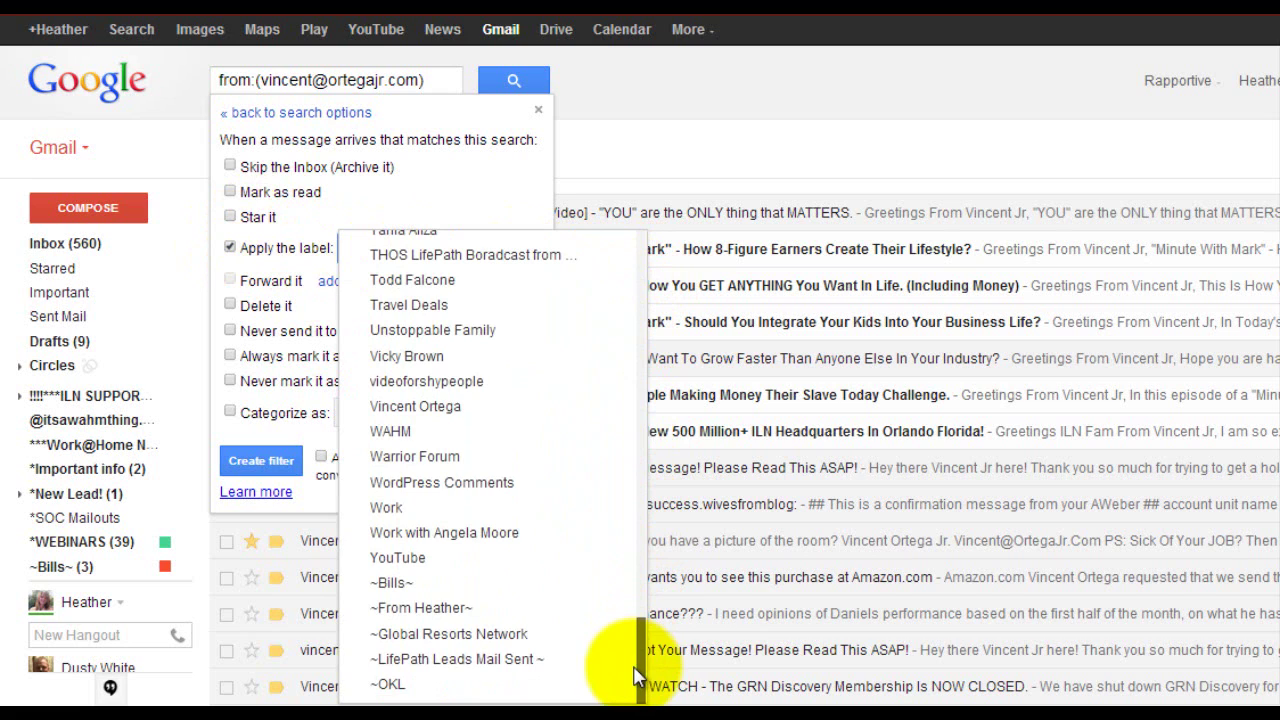
pyautogui.click(425, 407)
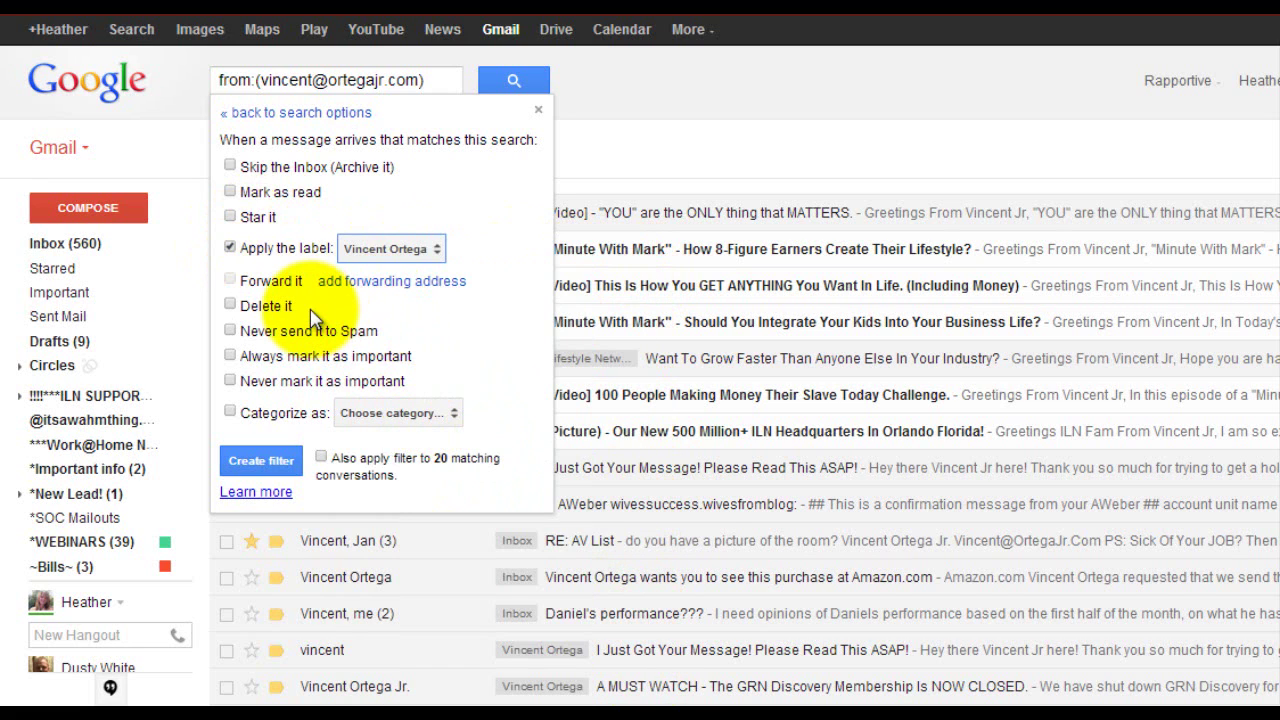
# Create the filter with Never send to Spam, also applied to the 20 existing conversations.
pyautogui.click(229, 332)
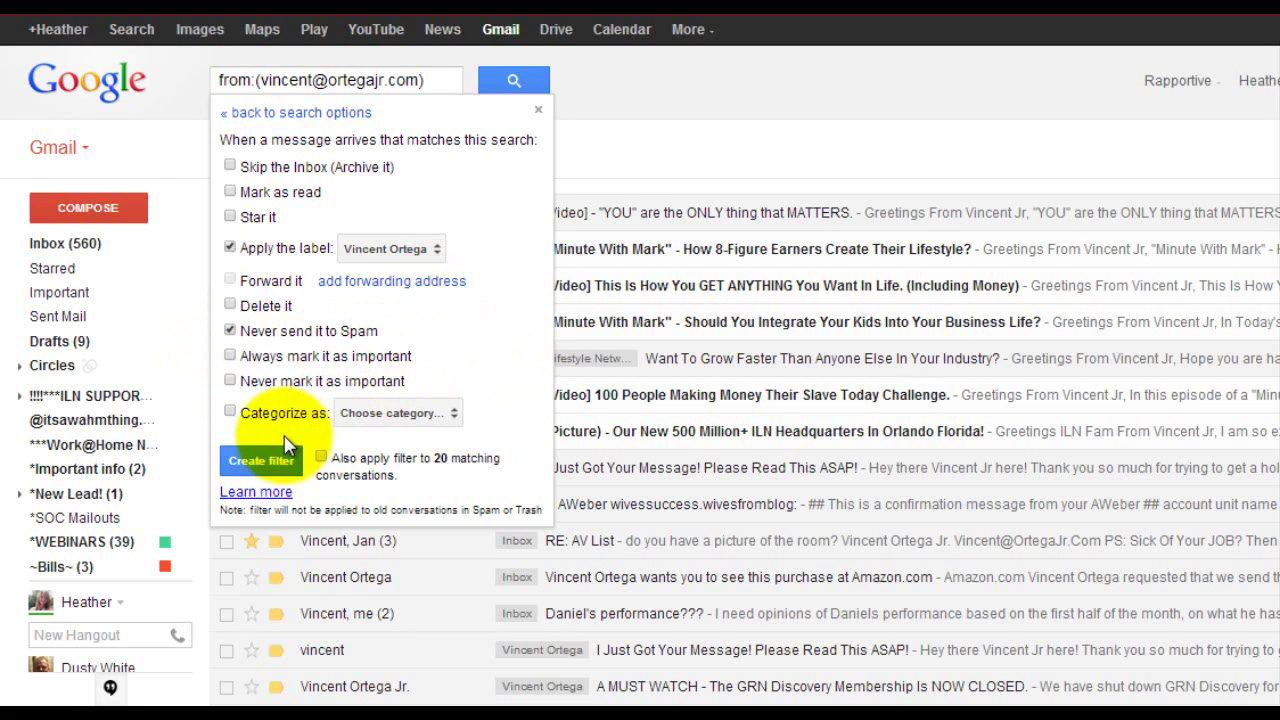
pyautogui.click(230, 412)
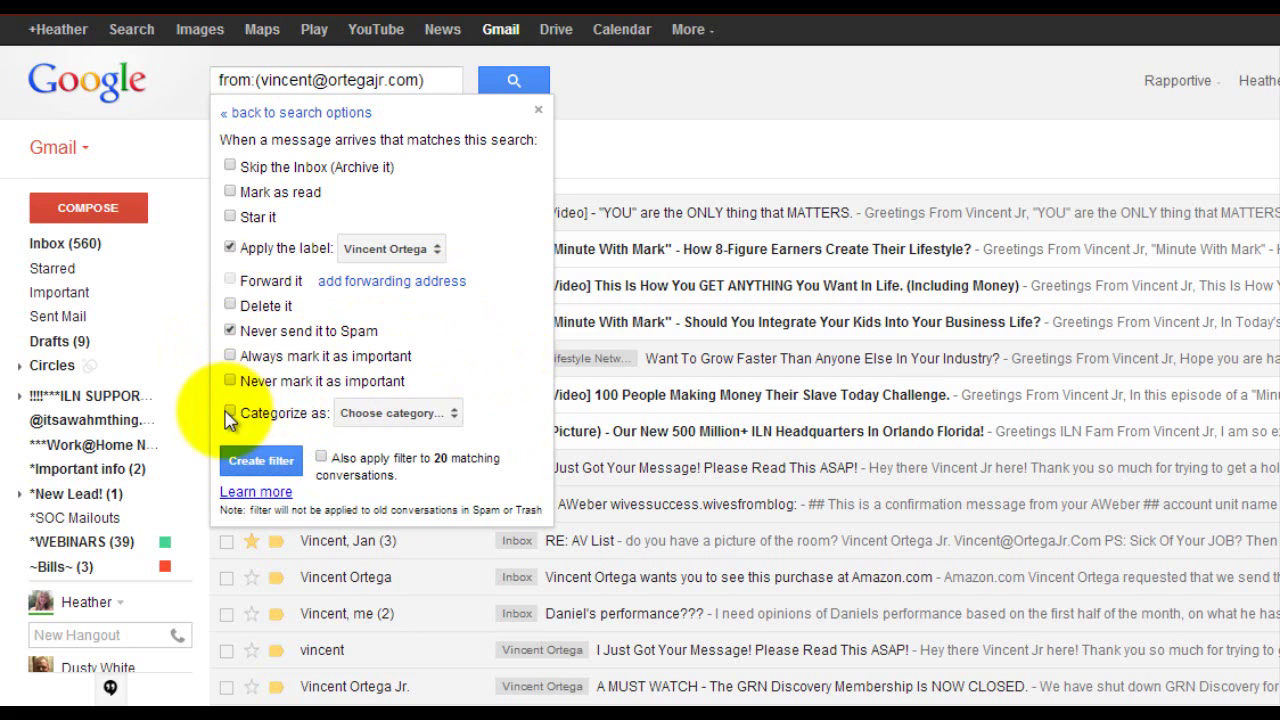
pyautogui.click(382, 418)
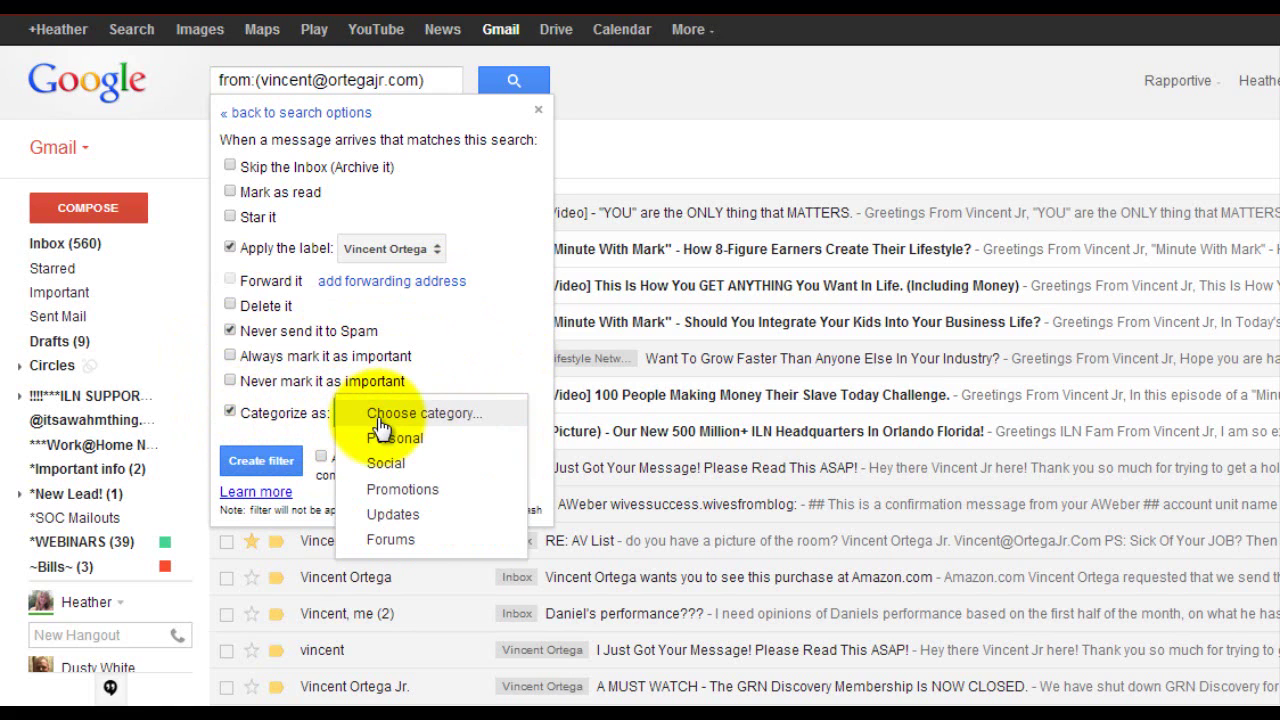
pyautogui.click(486, 371)
pyautogui.click(230, 412)
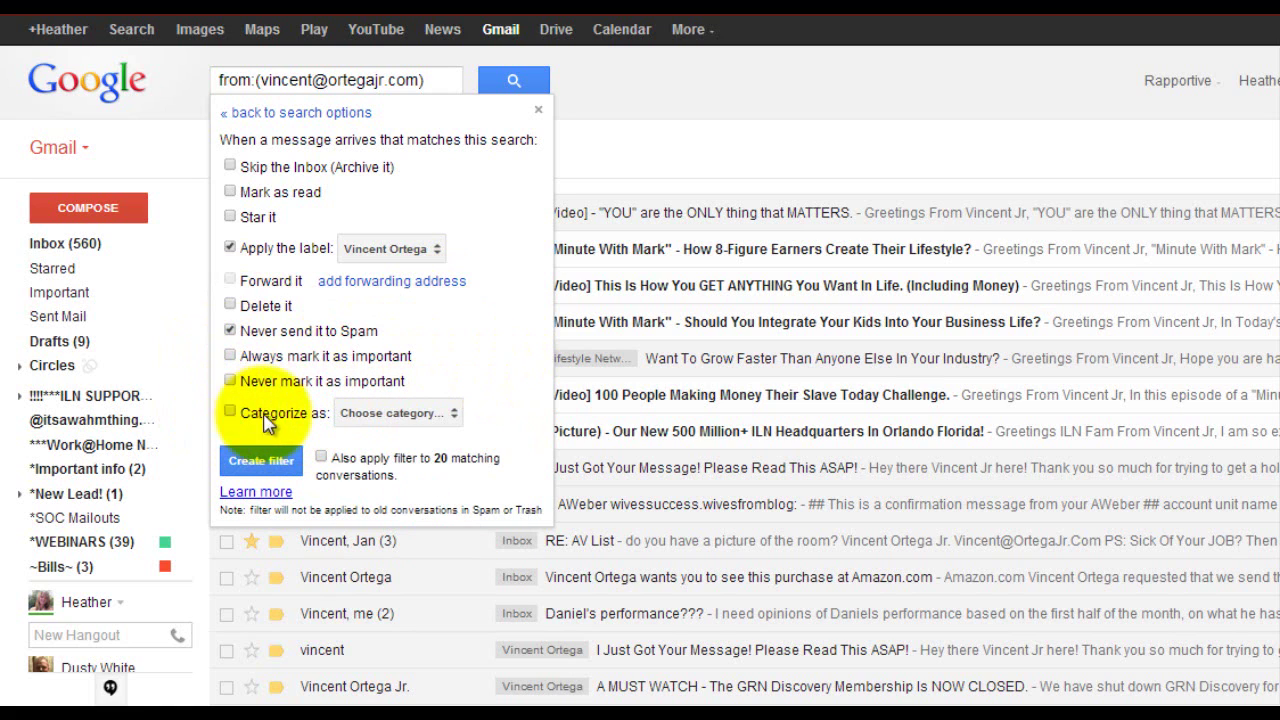
pyautogui.click(323, 459)
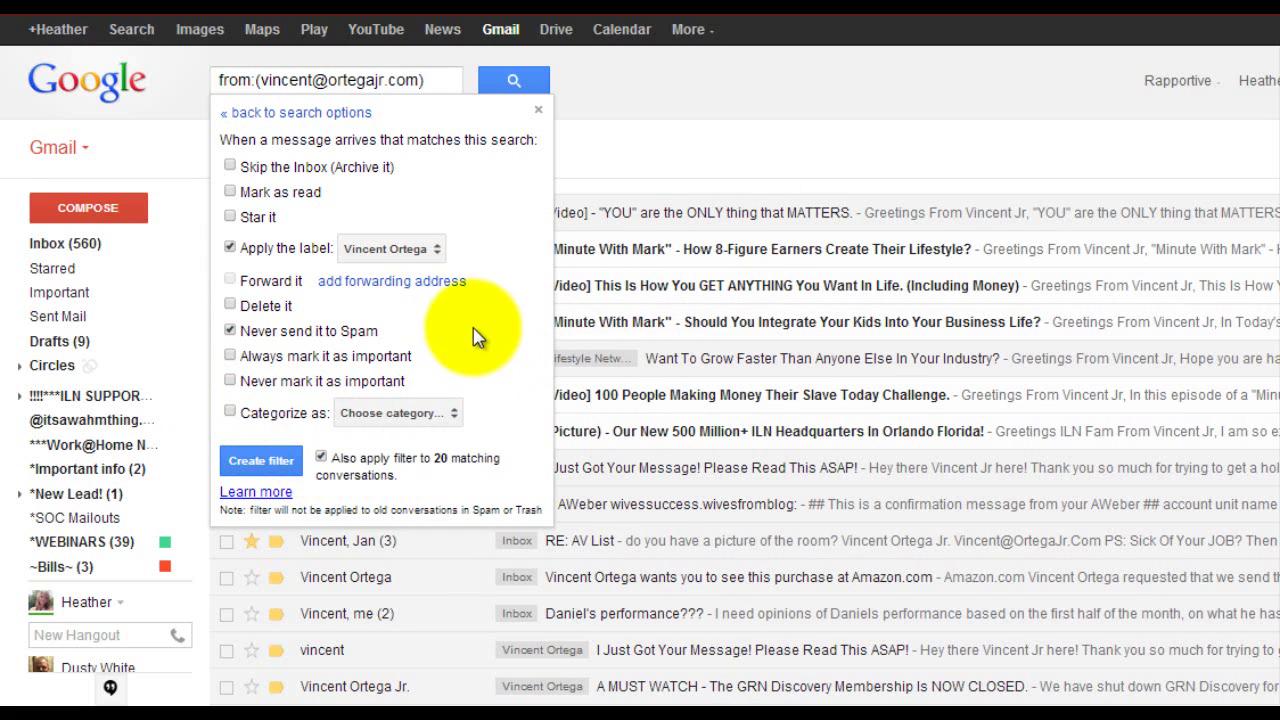
pyautogui.click(245, 466)
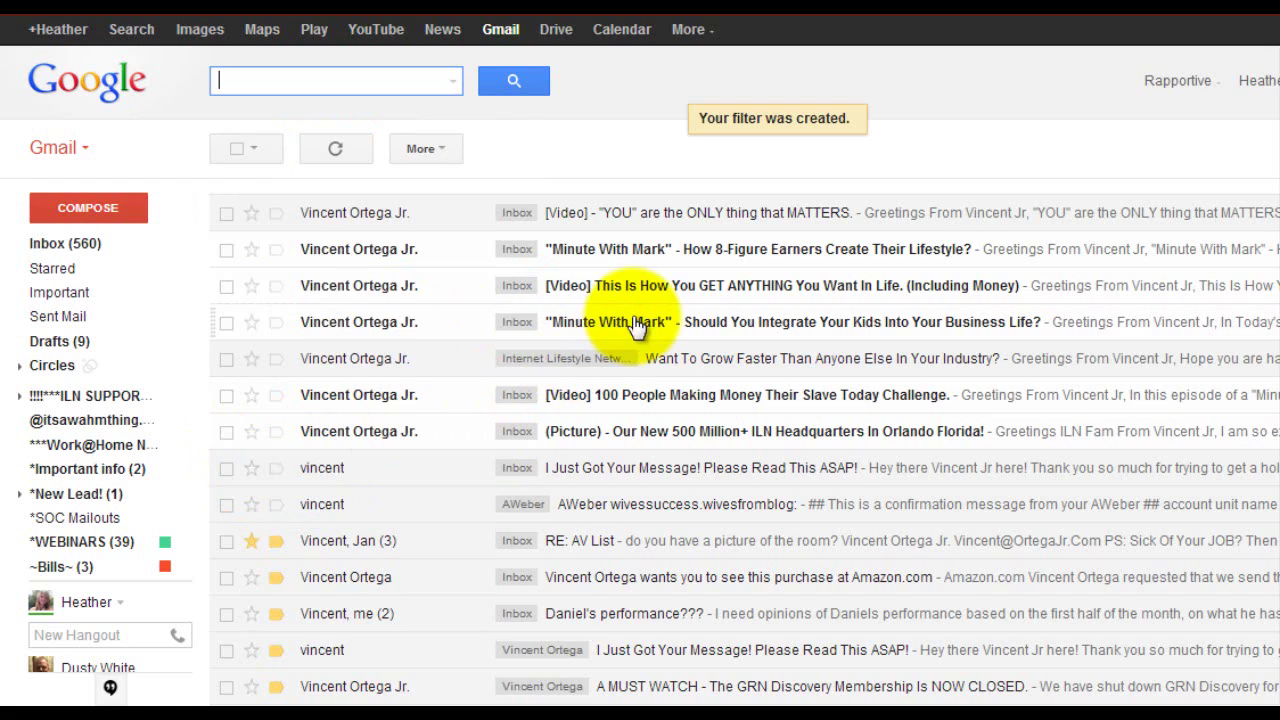
pyautogui.press('o')
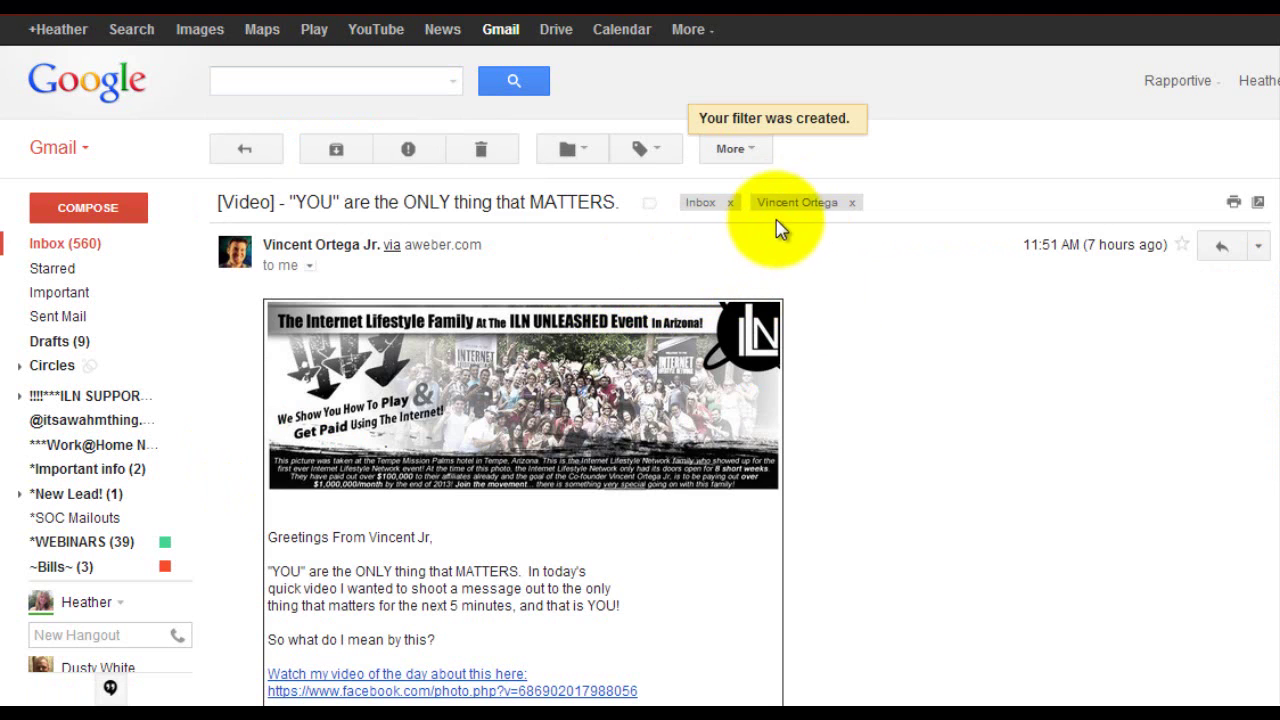
pyautogui.click(797, 202)
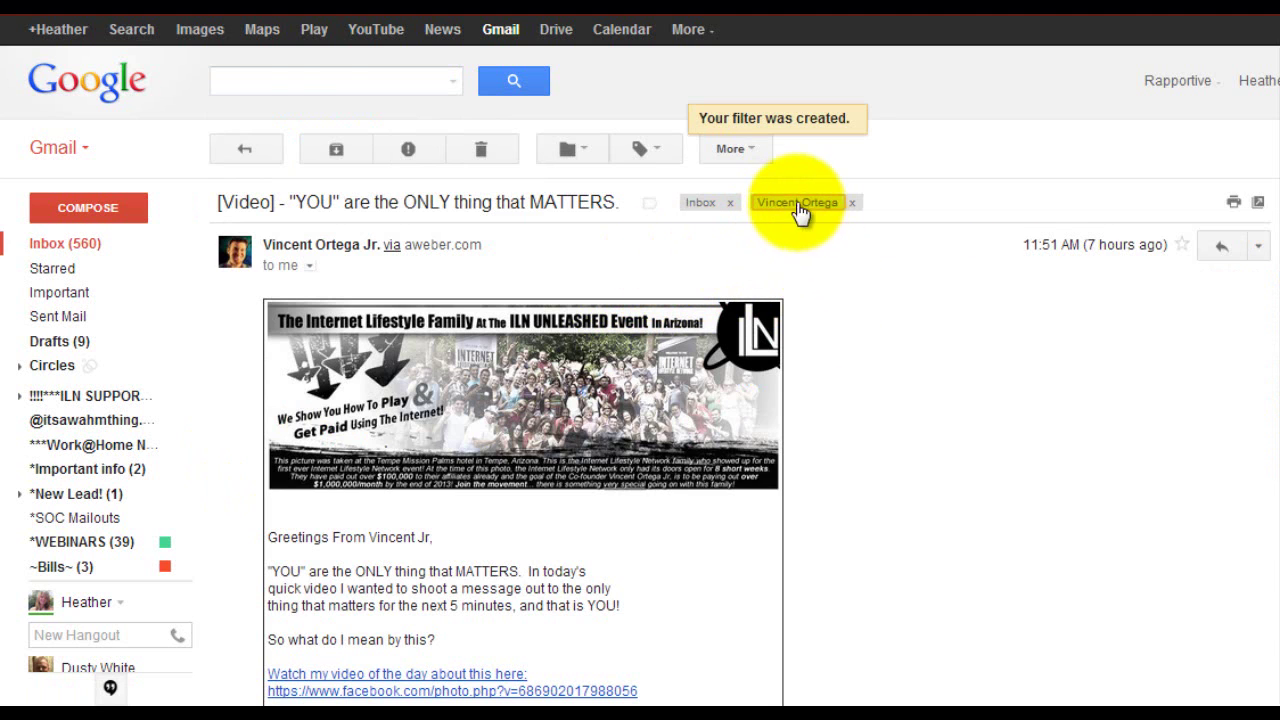
pyautogui.click(800, 206)
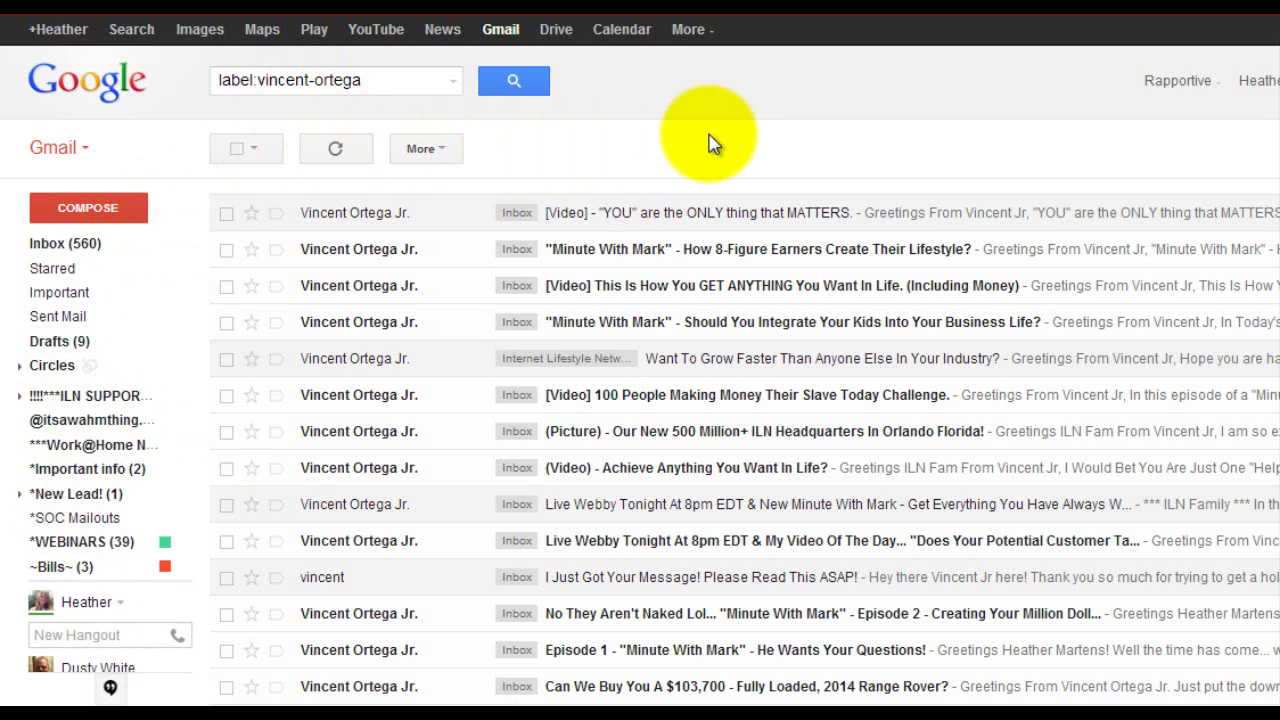
# Open the newest Vincent Ortega Jr. video email and show its Reply-arrow actions.
pyautogui.click(812, 216)
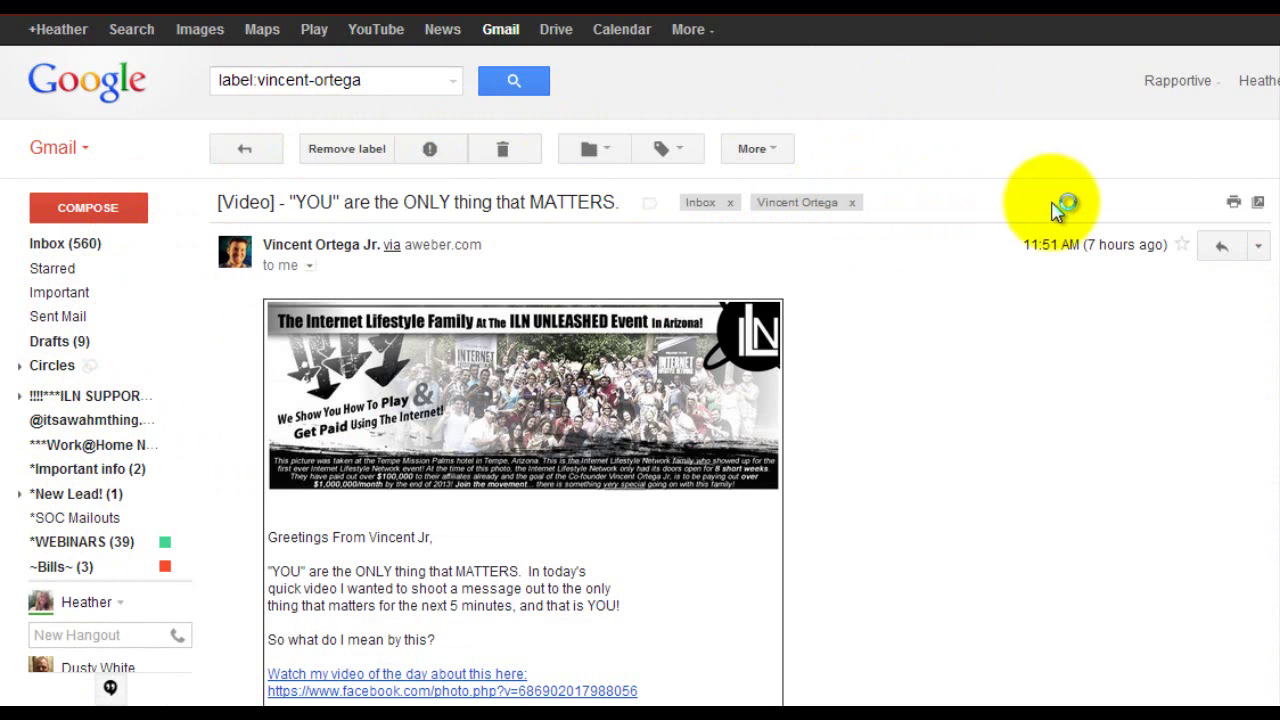
pyautogui.click(1258, 248)
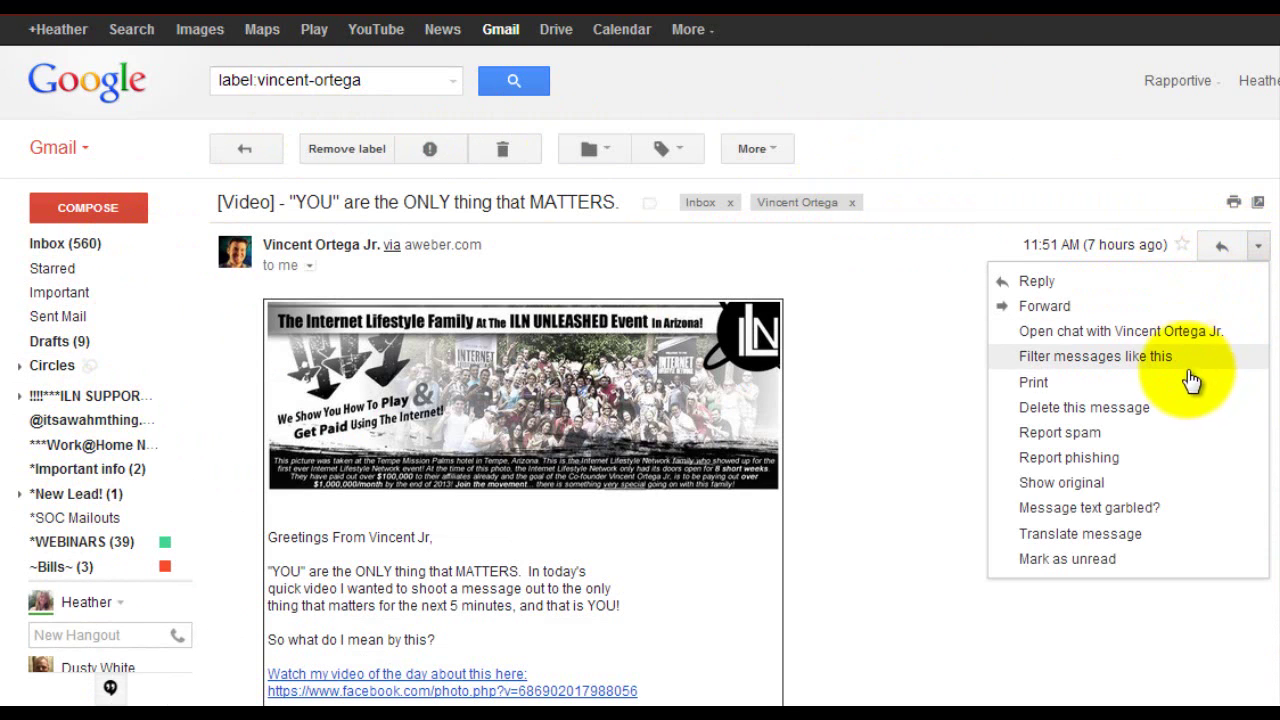